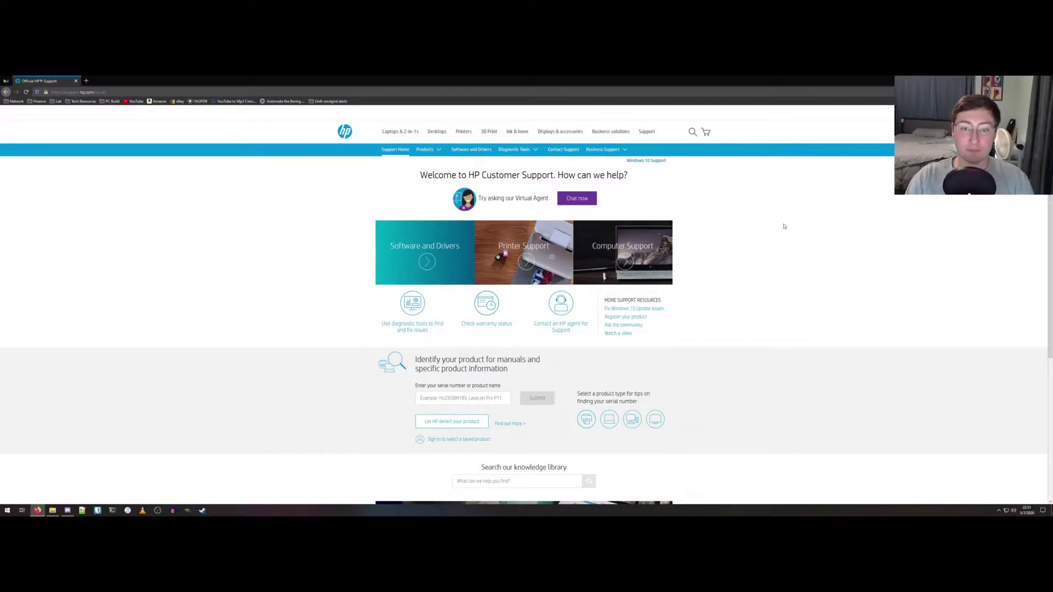
Go to Software and Driver Downloads and choose Desktop as the product type.
{"action": "scroll", "coordinate": [783, 224], "scroll_direction": "down", "scroll_amount": 3}
{"action": "scroll", "coordinate": [785, 225], "scroll_direction": "up", "scroll_amount": 2}
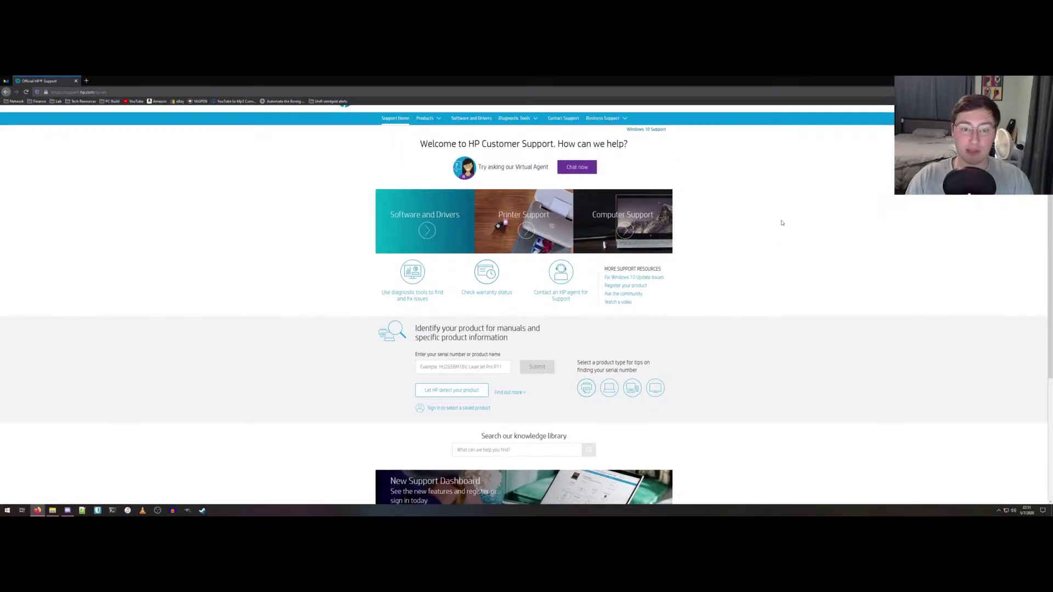
{"action": "scroll", "coordinate": [785, 224], "scroll_direction": "up", "scroll_amount": 1}
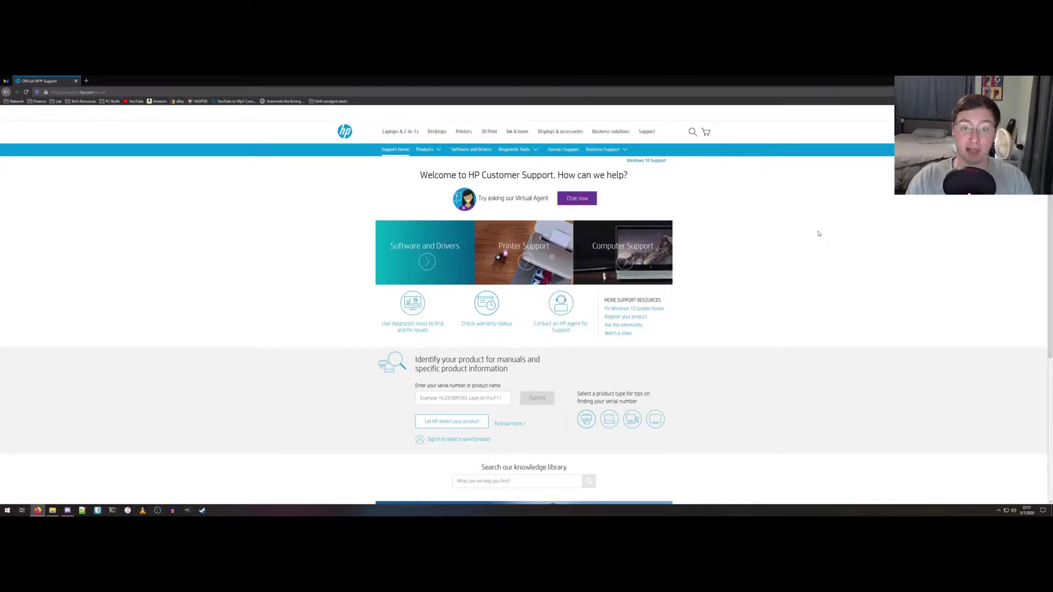
{"action": "left_click", "coordinate": [437, 261]}
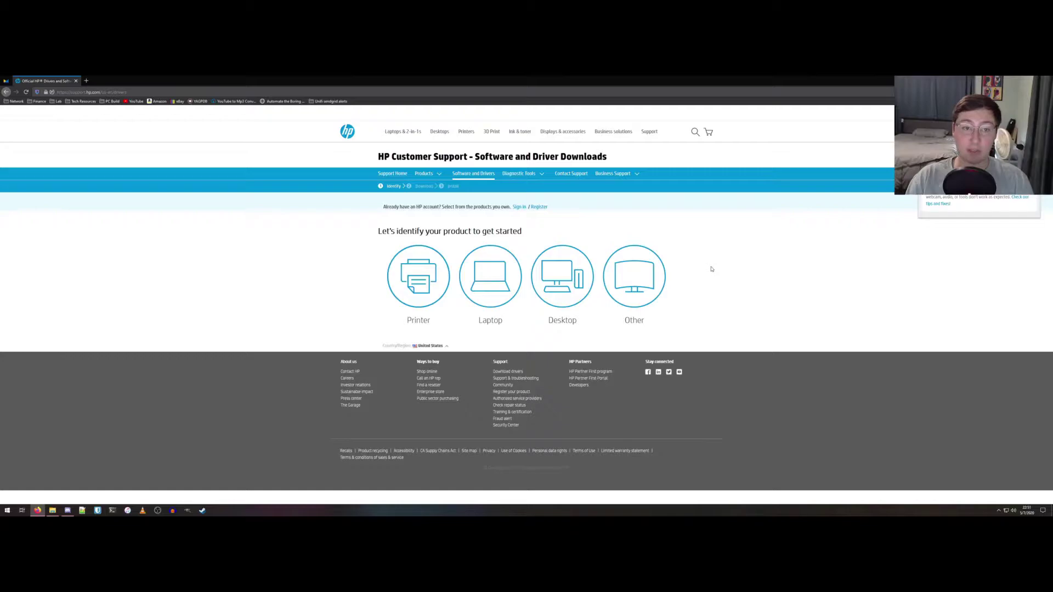
{"action": "left_click", "coordinate": [559, 281]}
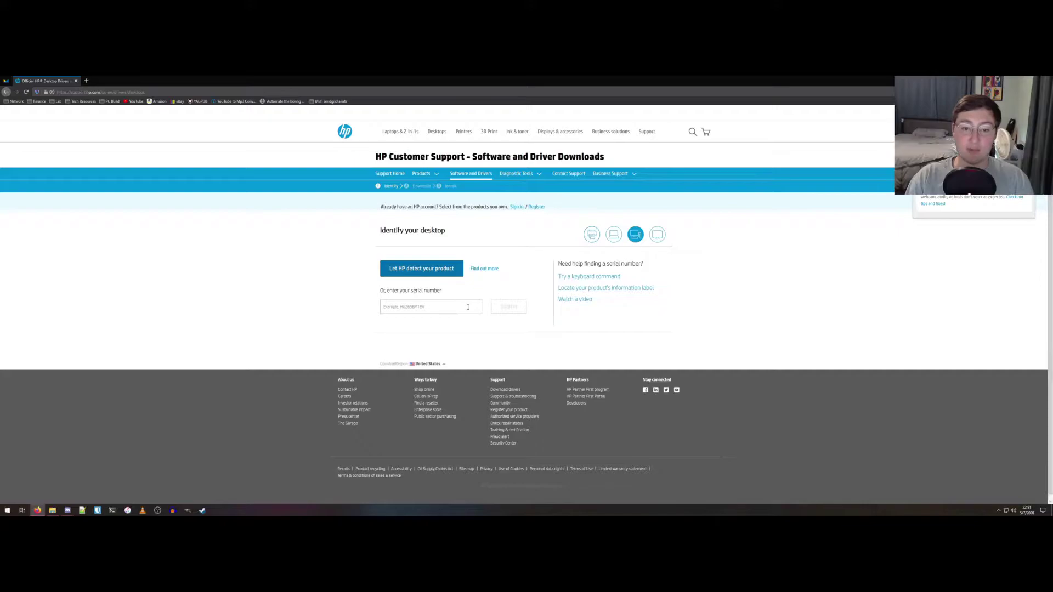
Search the support home for t730 and open the HP t730 Thin Client product page.
{"action": "key", "text": "alt+Left"}
{"action": "key", "text": "alt+Left"}
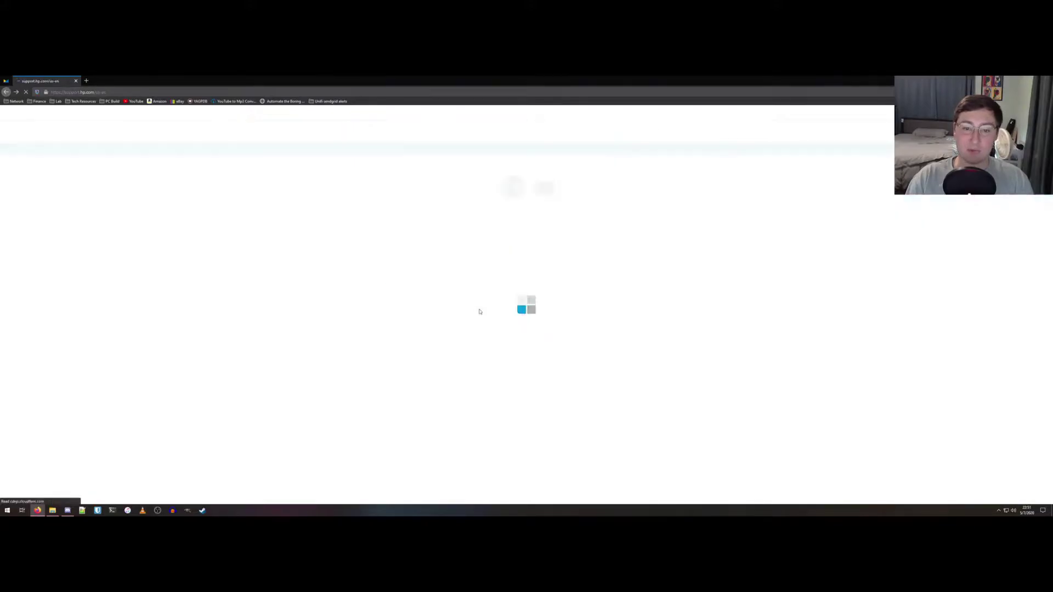
{"action": "scroll", "coordinate": [524, 311], "scroll_direction": "down", "scroll_amount": 2}
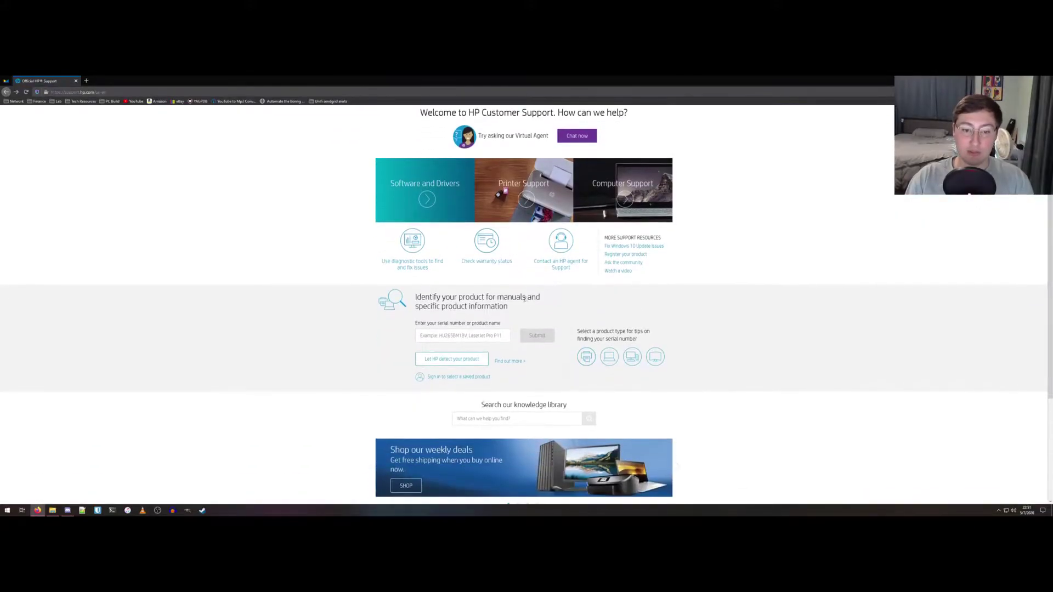
{"action": "left_click", "coordinate": [491, 335]}
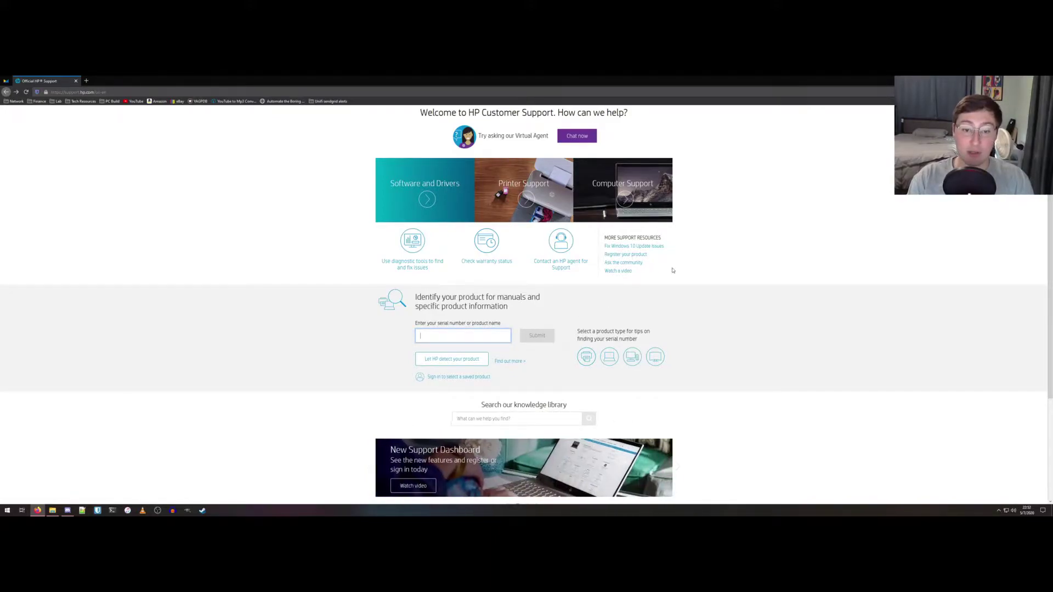
{"action": "type", "text": "1"}
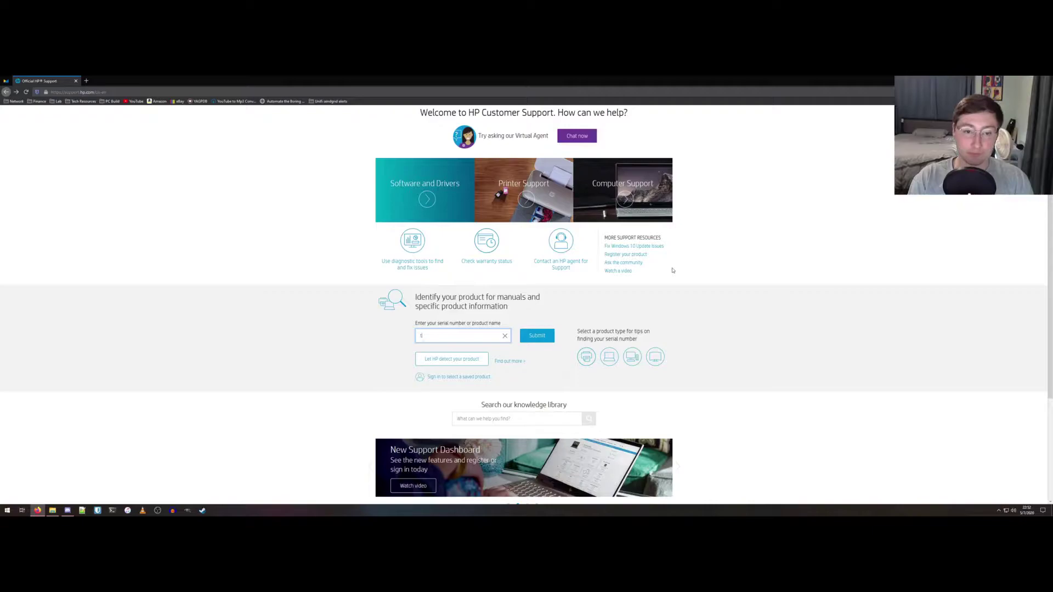
{"action": "type", "text": "730"}
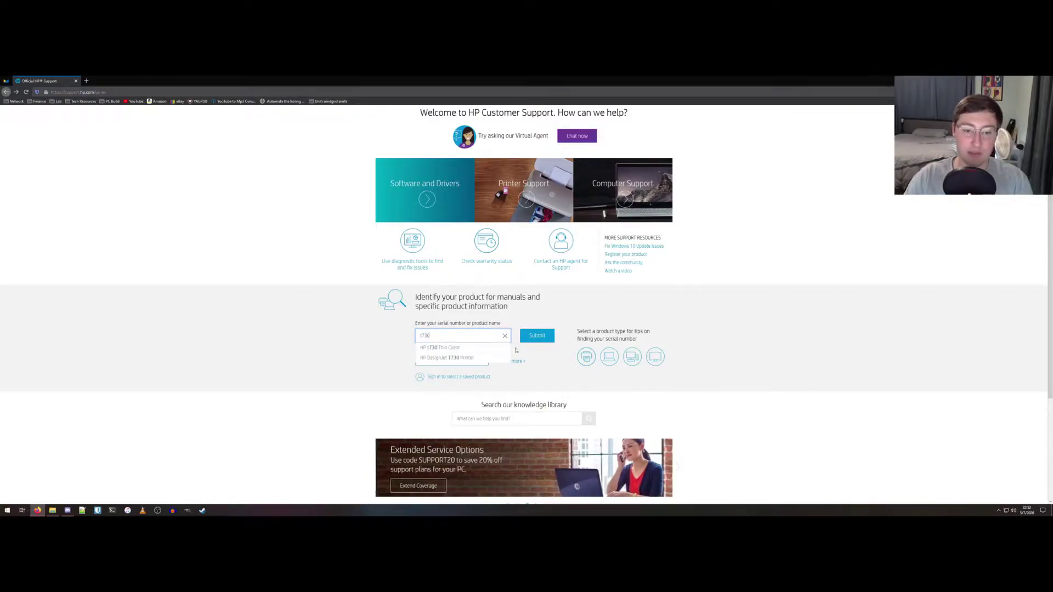
{"action": "left_click", "coordinate": [485, 348]}
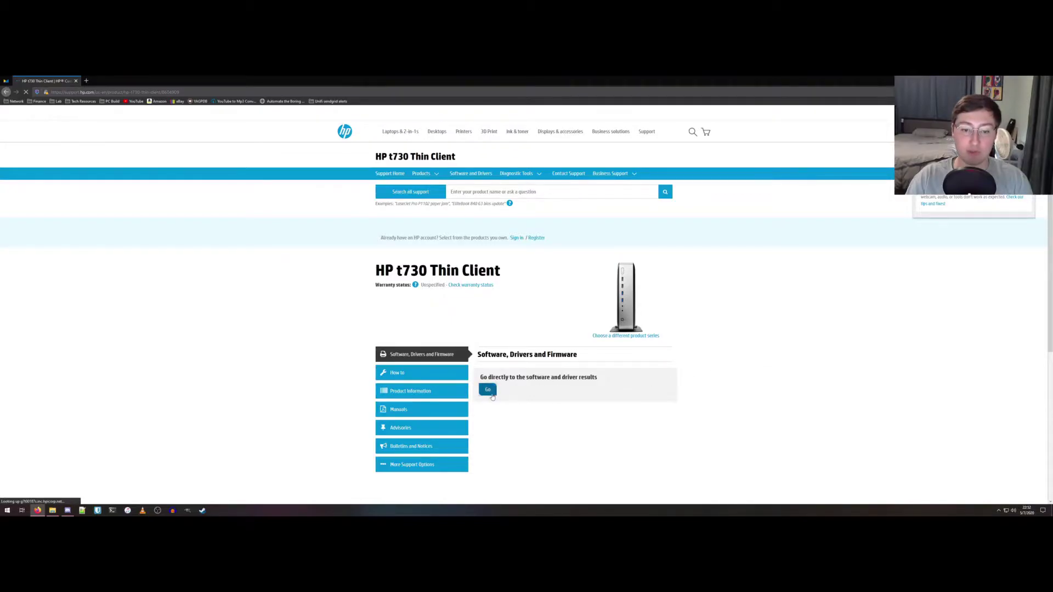
List the t730 drivers for Windows 10 (64-bit), keep the OS unchanged, and expand the BIOS category.
{"action": "left_click", "coordinate": [488, 390]}
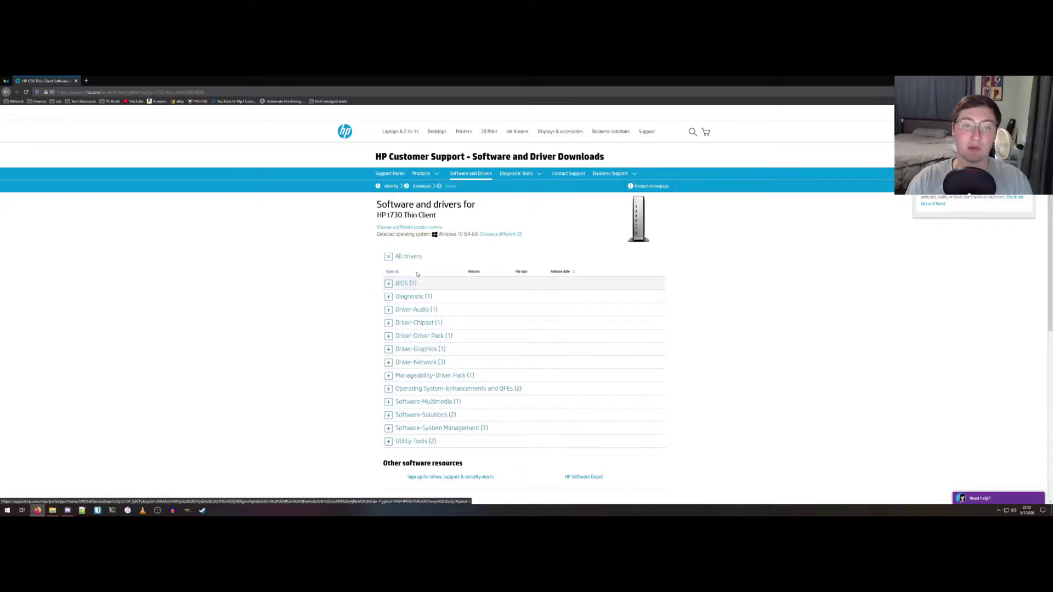
{"action": "left_click", "coordinate": [493, 235]}
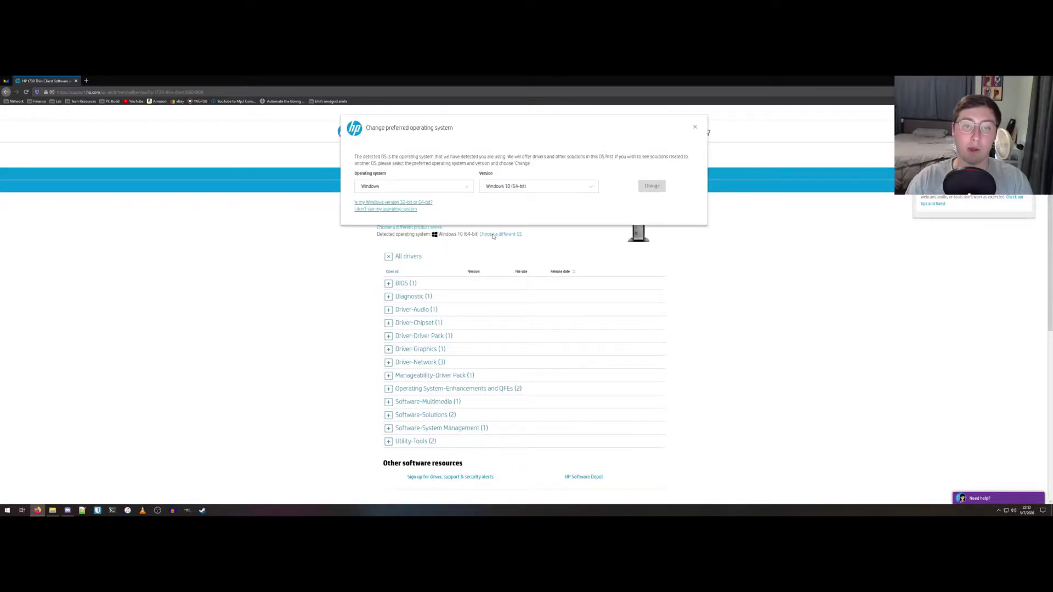
{"action": "left_click", "coordinate": [417, 187]}
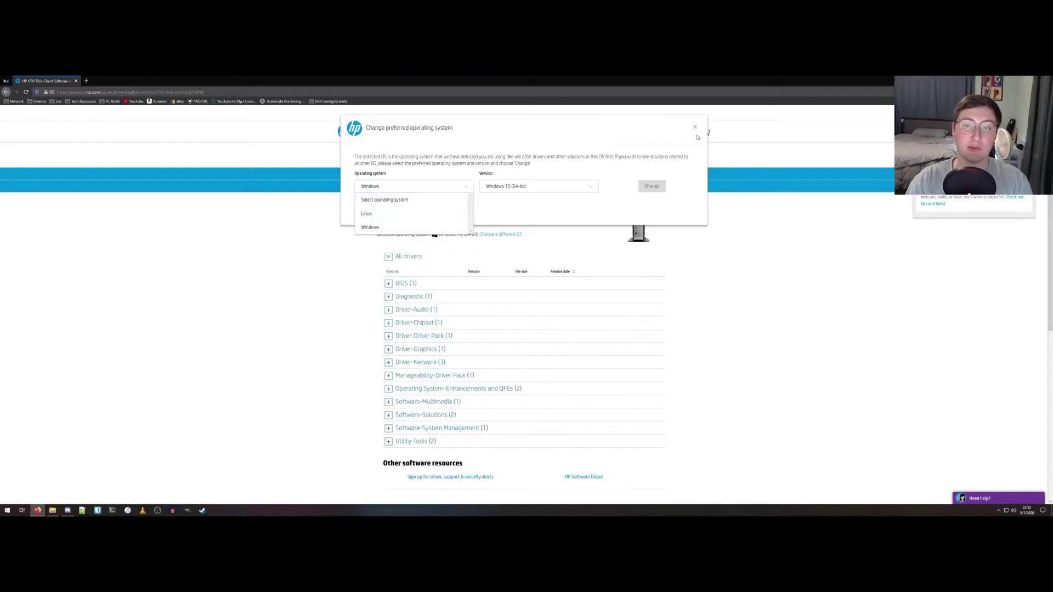
{"action": "left_click", "coordinate": [695, 127]}
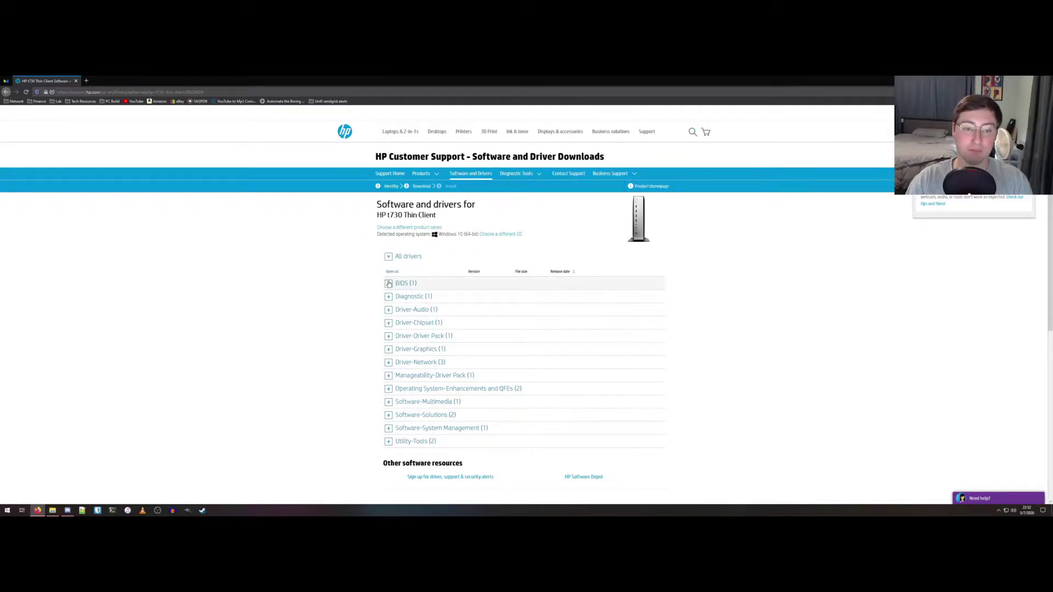
{"action": "left_click", "coordinate": [408, 284]}
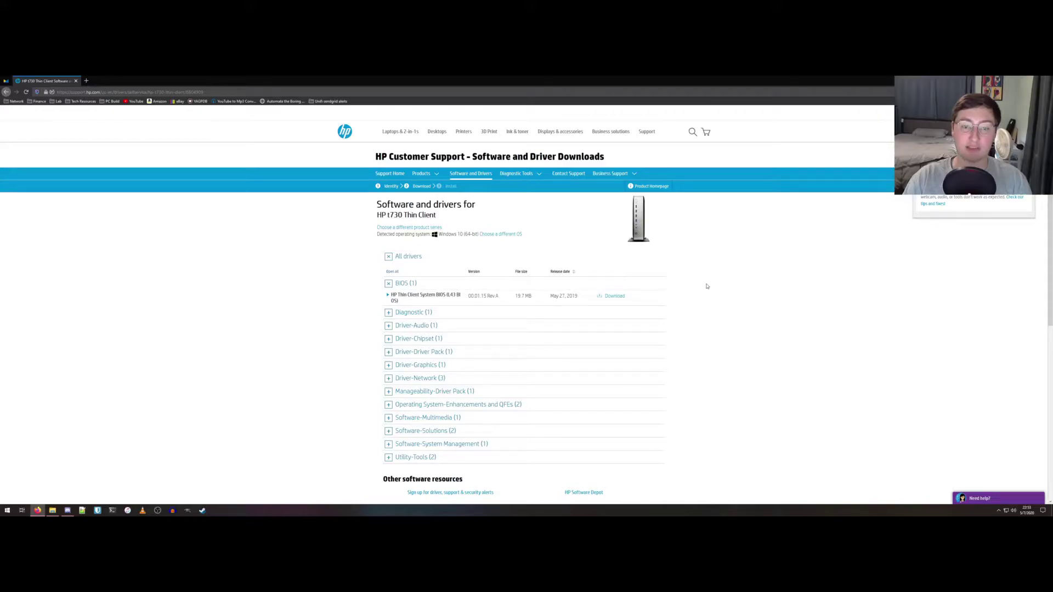
Download the BIOS SoftPaq sp96679.exe and show it in the Downloads\hp folder.
{"action": "left_click", "coordinate": [619, 297]}
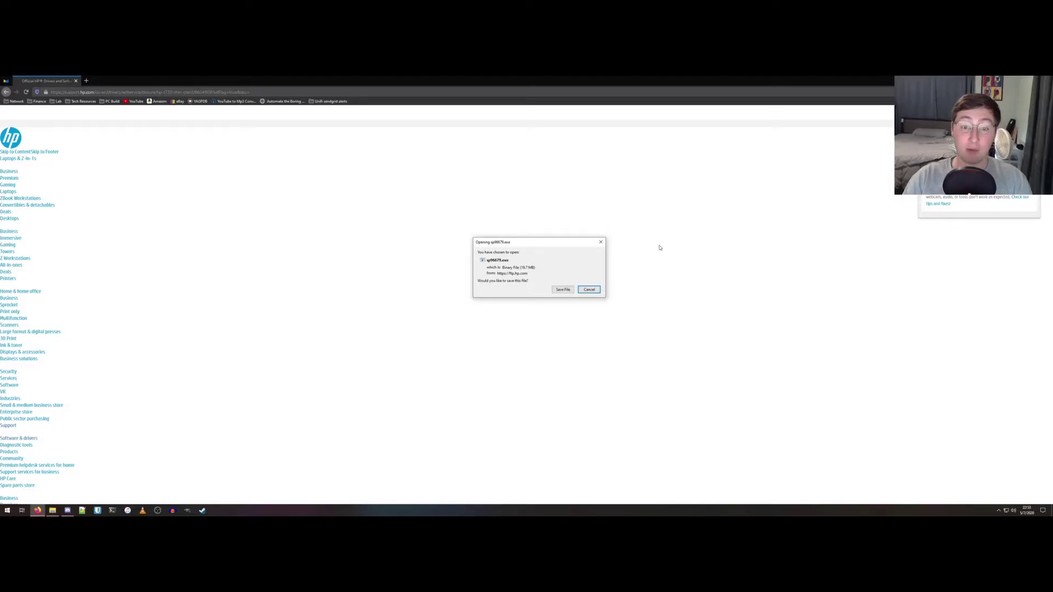
{"action": "left_click", "coordinate": [594, 289]}
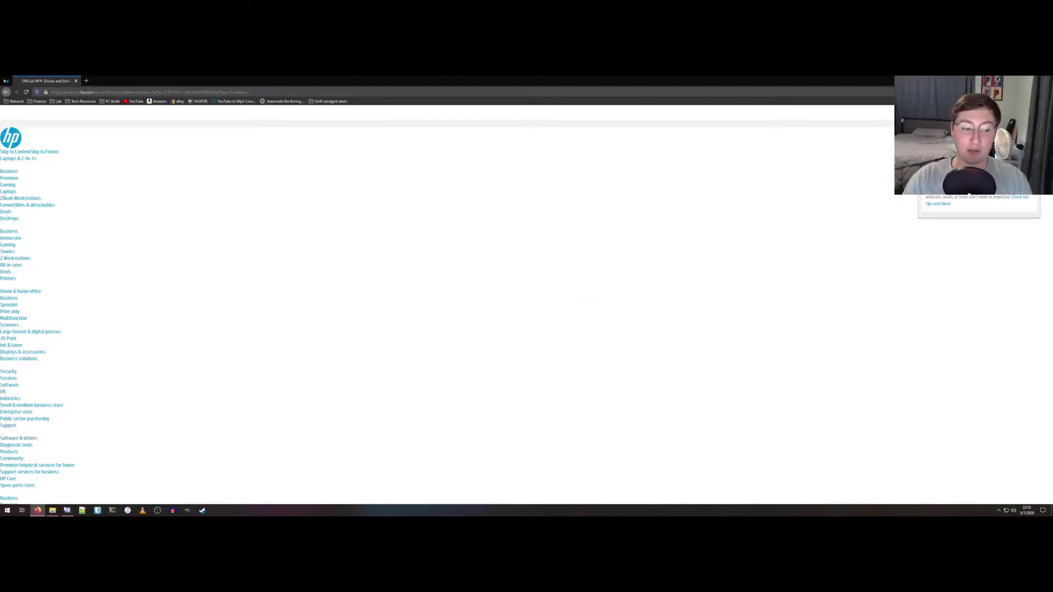
{"action": "left_click", "coordinate": [52, 511]}
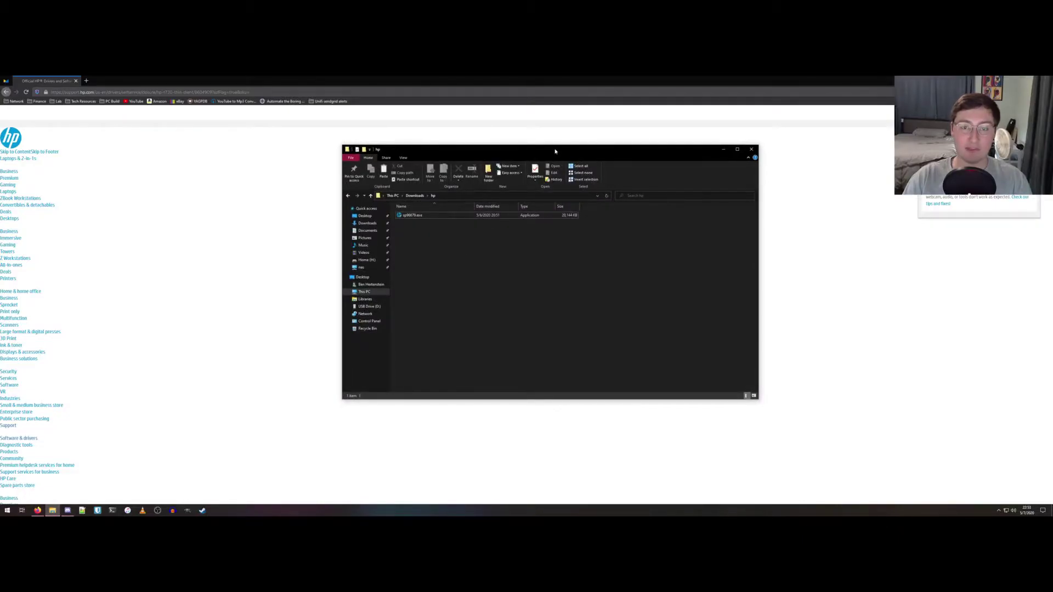
{"action": "left_click_drag", "start_coordinate": [555, 151], "coordinate": [643, 192]}
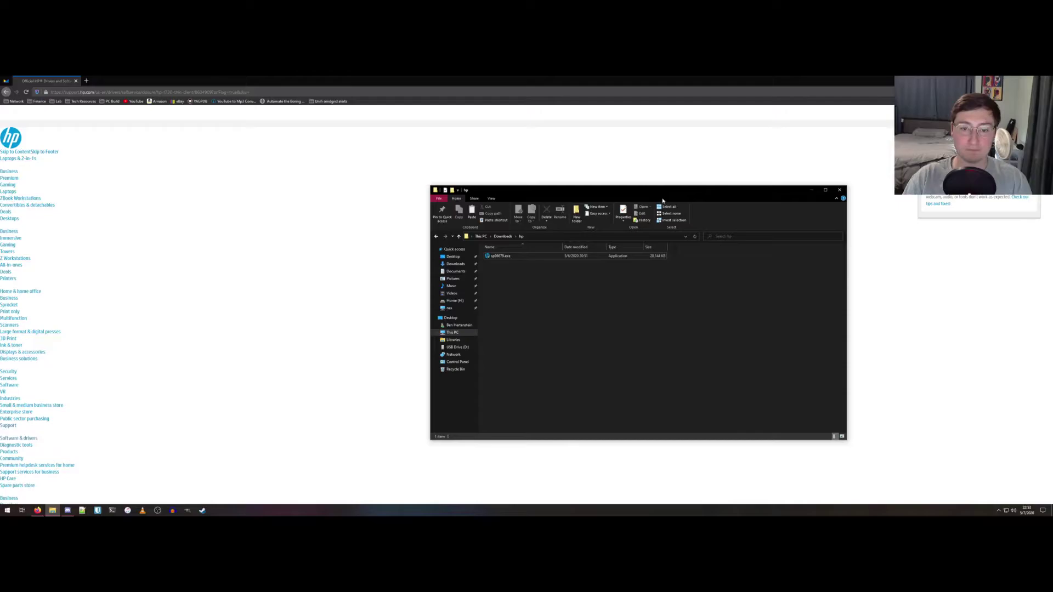
Run sp96679.exe, accept the license terms, and extract to the default save location.
{"action": "left_click", "coordinate": [510, 257]}
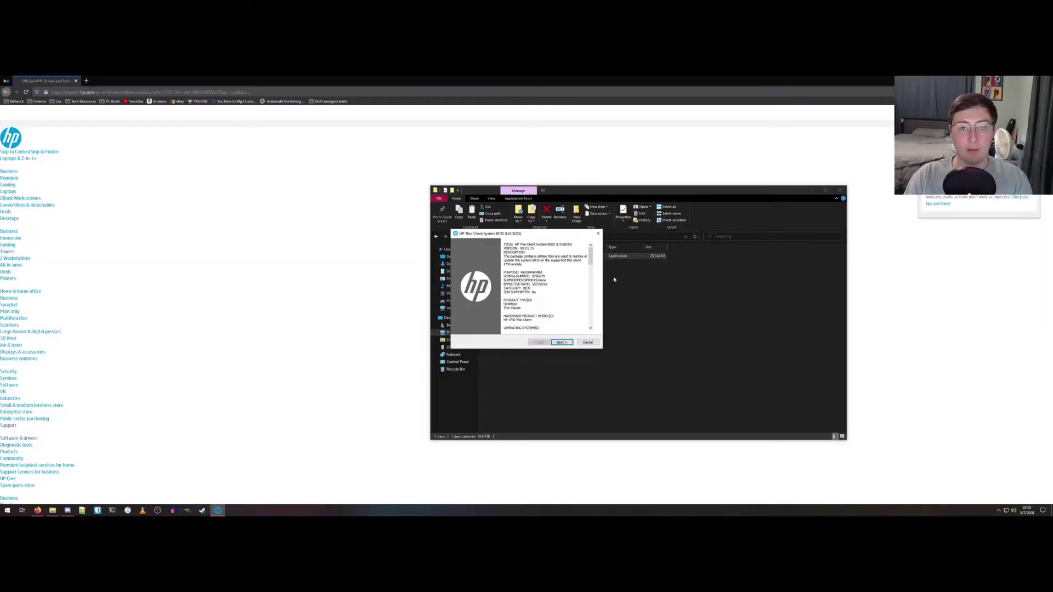
{"action": "left_click", "coordinate": [567, 344]}
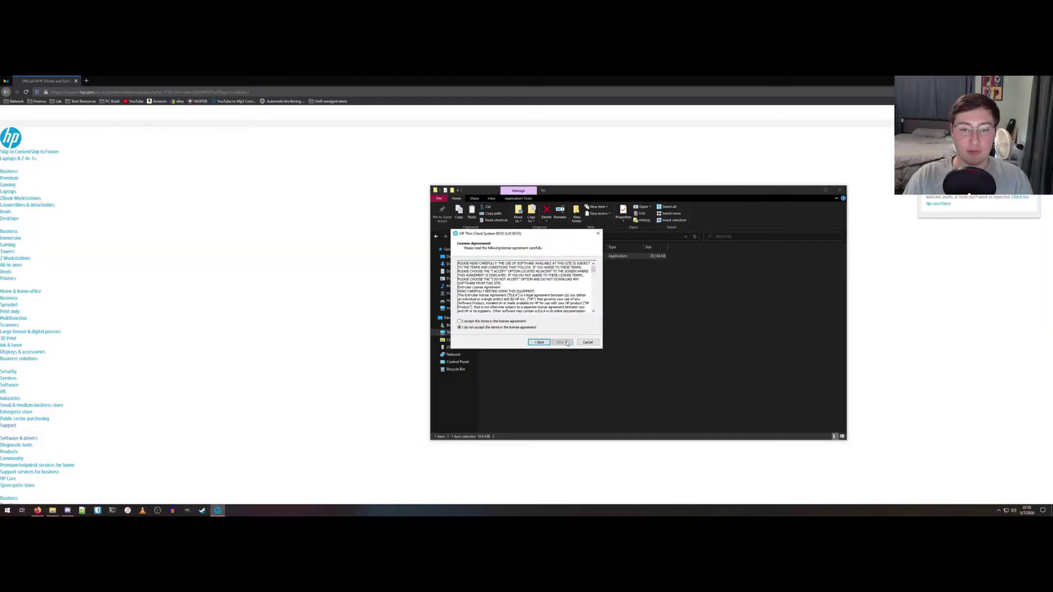
{"action": "left_click", "coordinate": [519, 323]}
{"action": "left_click", "coordinate": [562, 342]}
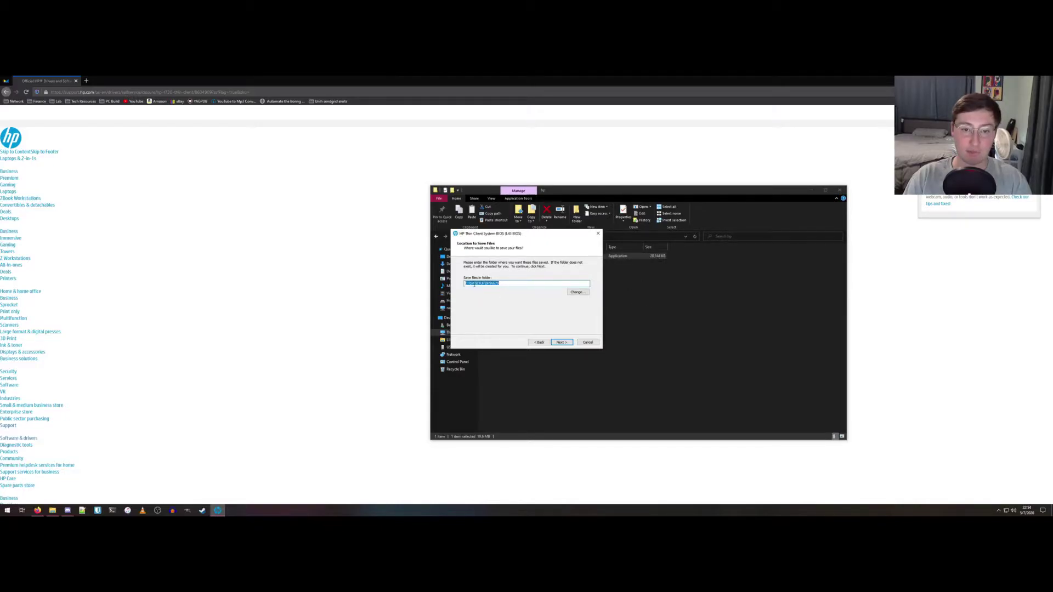
{"action": "left_click", "coordinate": [562, 343]}
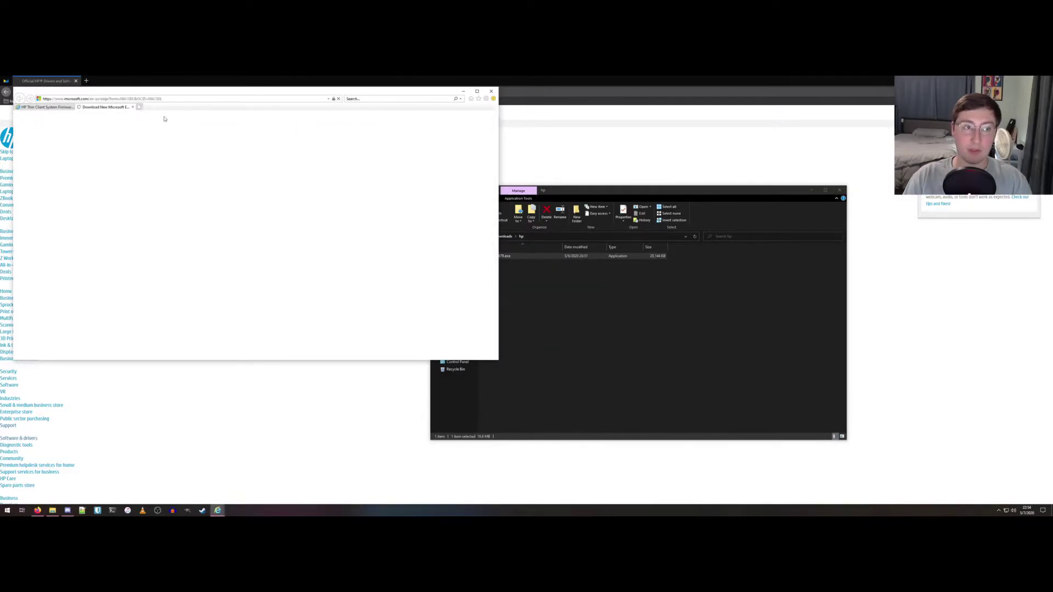
In the update guide, highlight the Recovery USB requirement under Updating from Computer Setup (F10), then show This PC.
{"action": "left_click", "coordinate": [133, 107]}
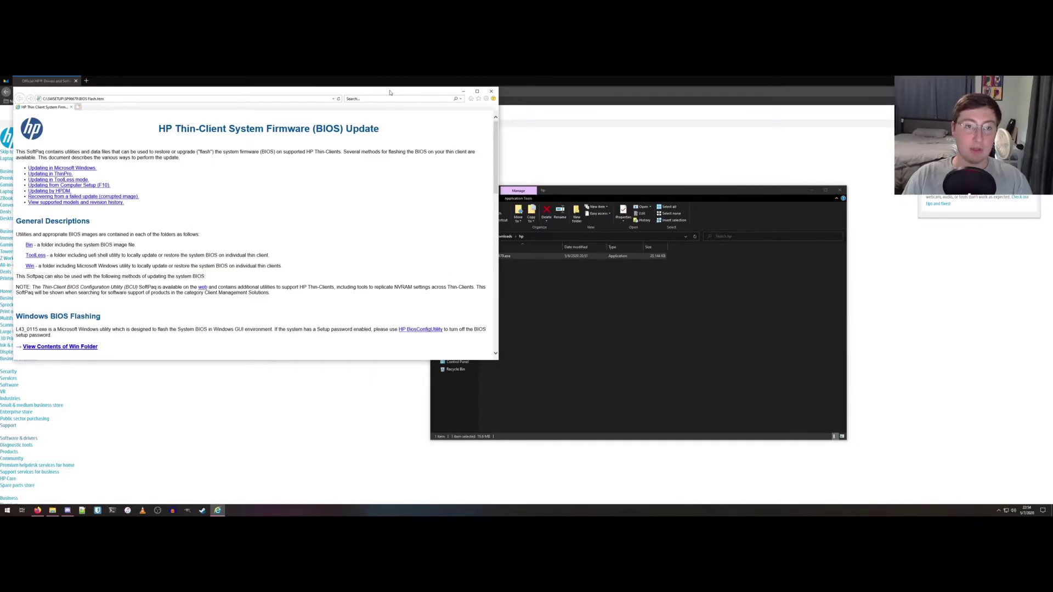
{"action": "left_click_drag", "start_coordinate": [387, 92], "coordinate": [472, 116]}
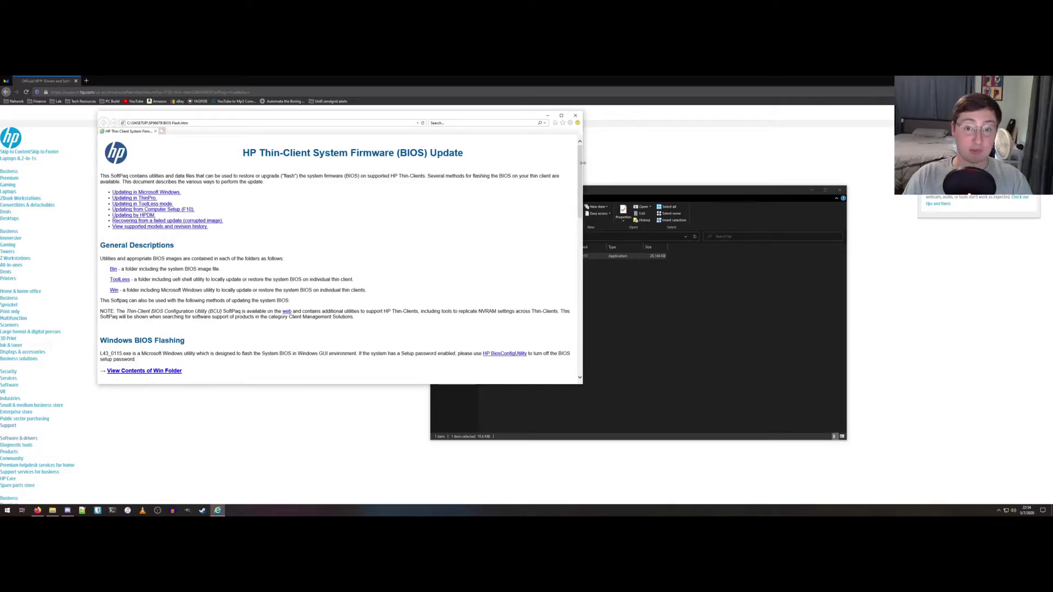
{"action": "left_click_drag", "start_coordinate": [581, 166], "coordinate": [583, 161]}
{"action": "left_click", "coordinate": [189, 210]}
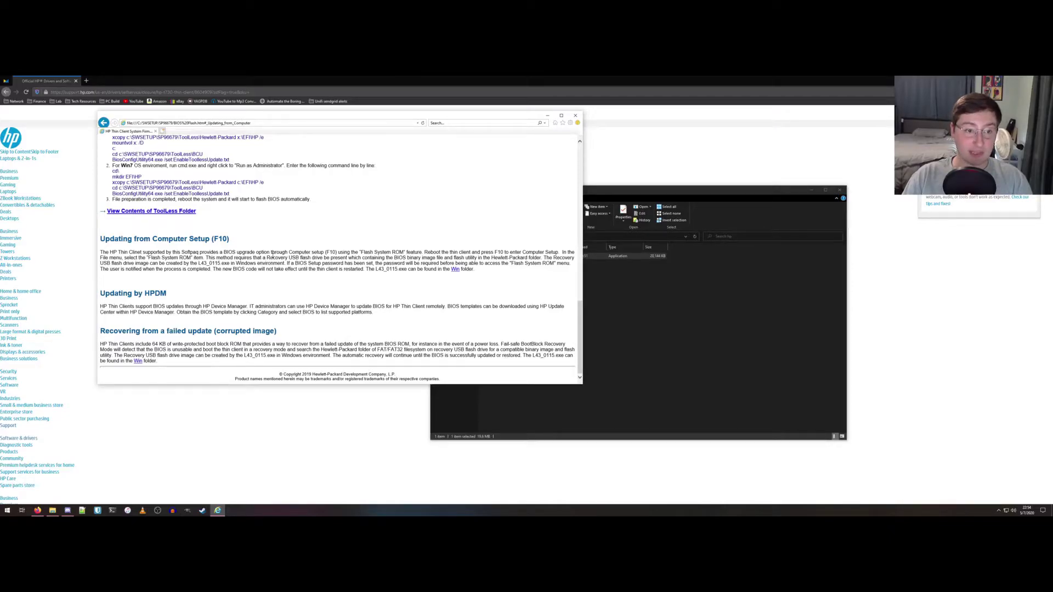
{"action": "left_click_drag", "start_coordinate": [211, 258], "coordinate": [541, 259]}
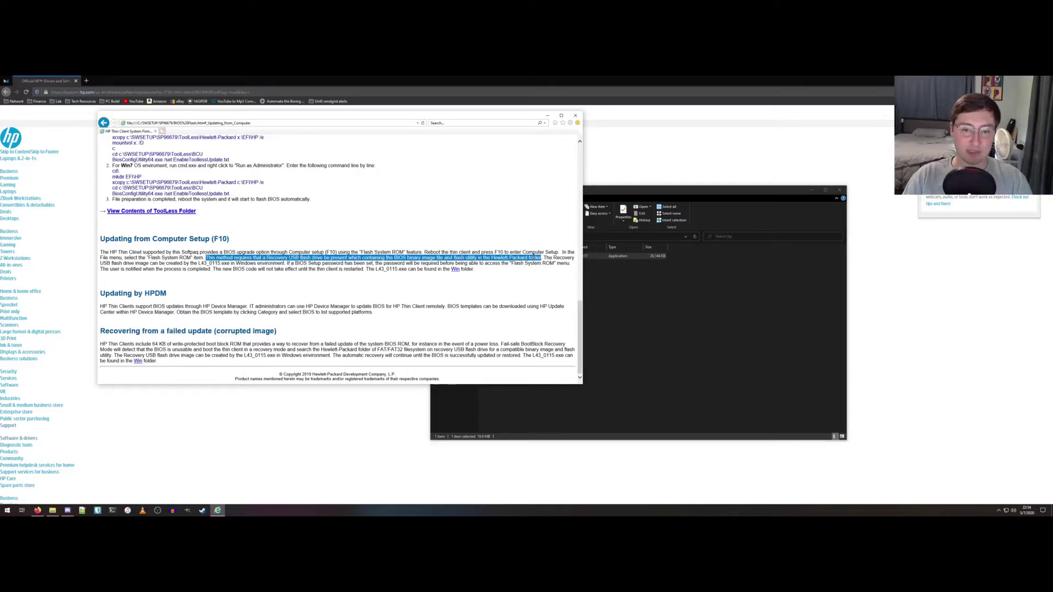
{"action": "left_click", "coordinate": [609, 290]}
{"action": "left_click", "coordinate": [457, 333]}
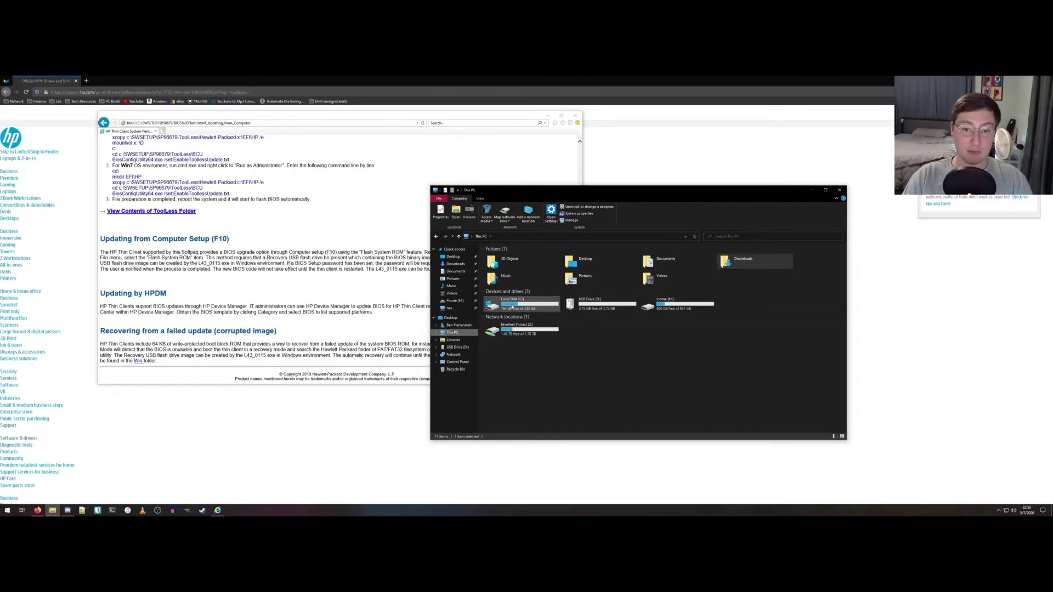
Check USB Drive (D:) is empty, then run L43_0115.exe from C:\SWSETUP\SP96679\Win.
{"action": "double_click", "coordinate": [595, 307]}
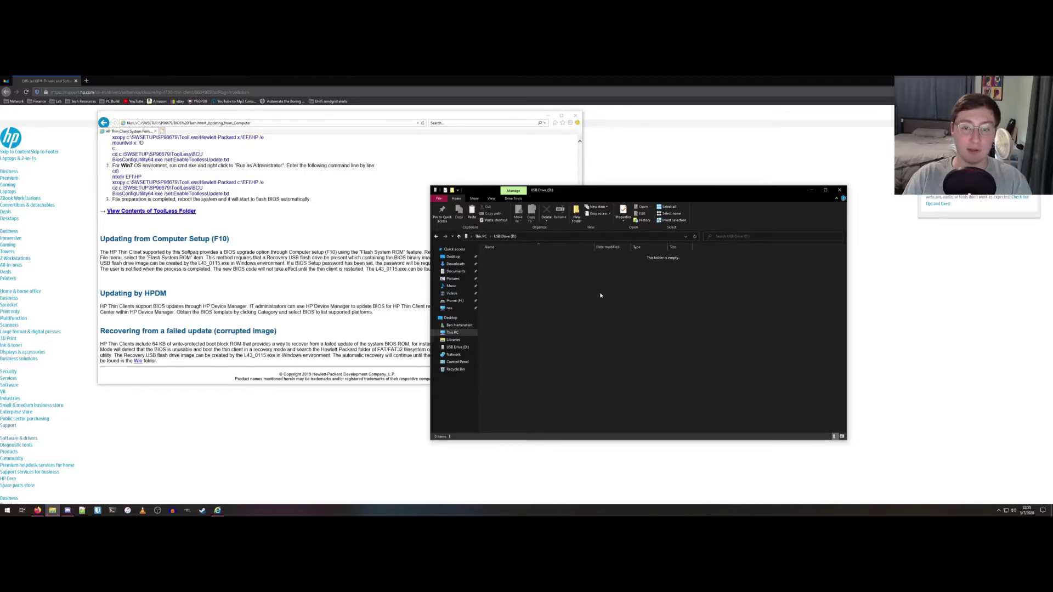
{"action": "key", "text": "BackSpace"}
{"action": "double_click", "coordinate": [513, 300]}
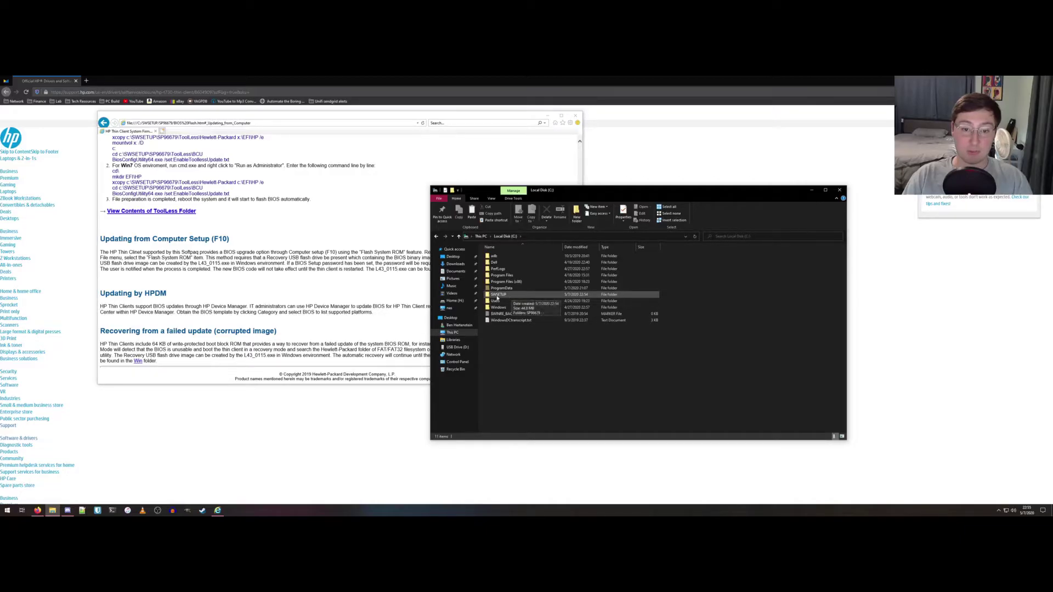
{"action": "double_click", "coordinate": [499, 295]}
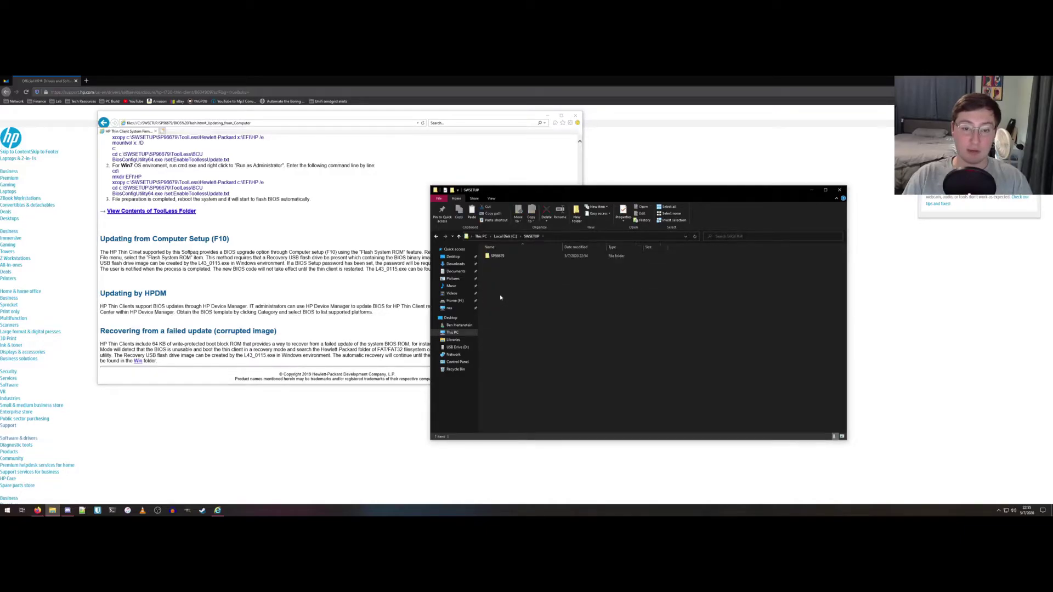
{"action": "double_click", "coordinate": [499, 259]}
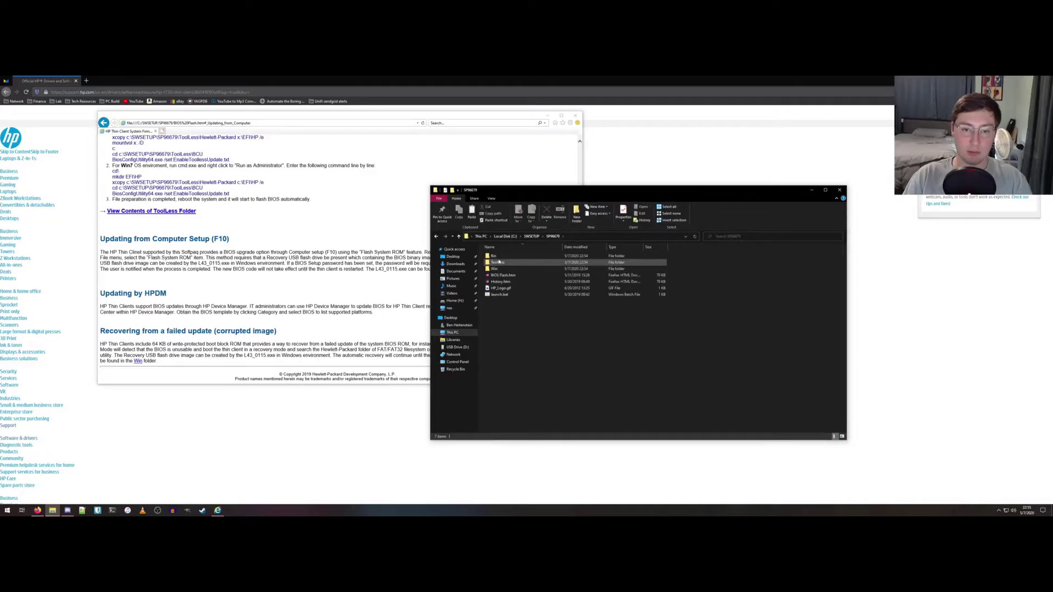
{"action": "left_click_drag", "start_coordinate": [568, 190], "coordinate": [668, 185]}
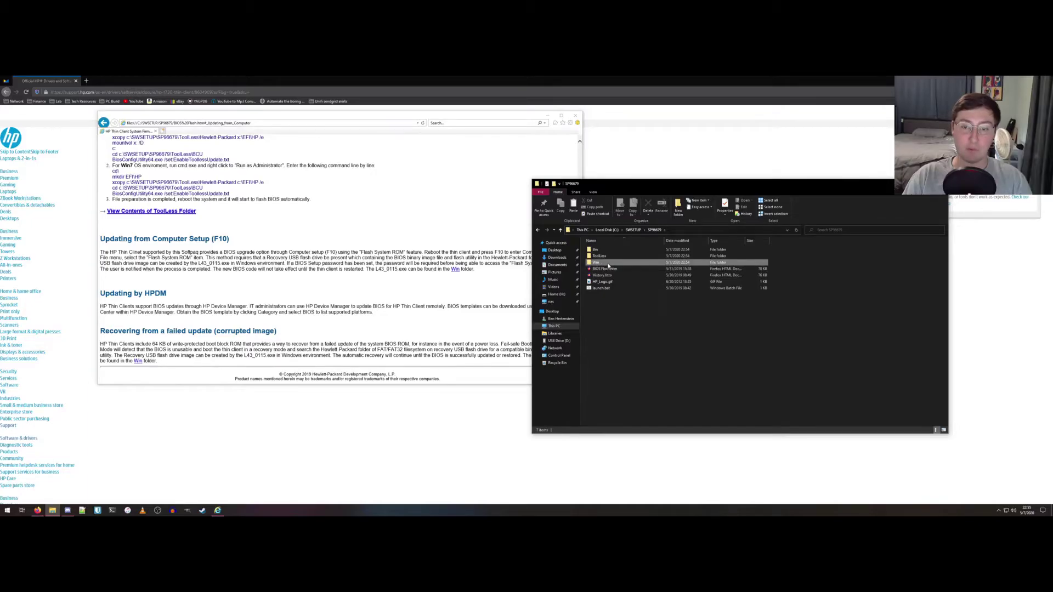
{"action": "double_click", "coordinate": [608, 264]}
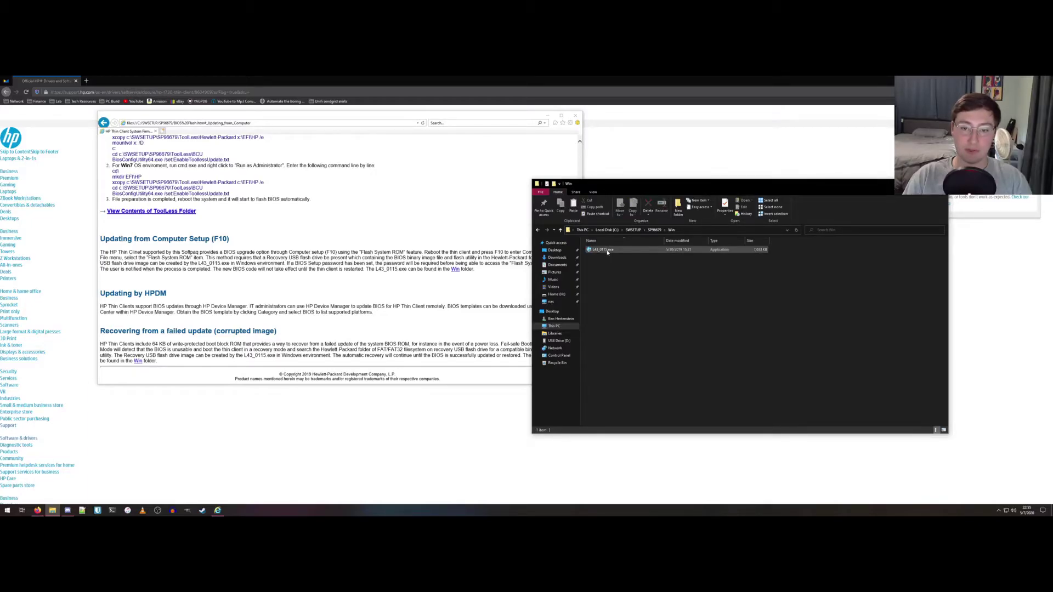
{"action": "double_click", "coordinate": [603, 250]}
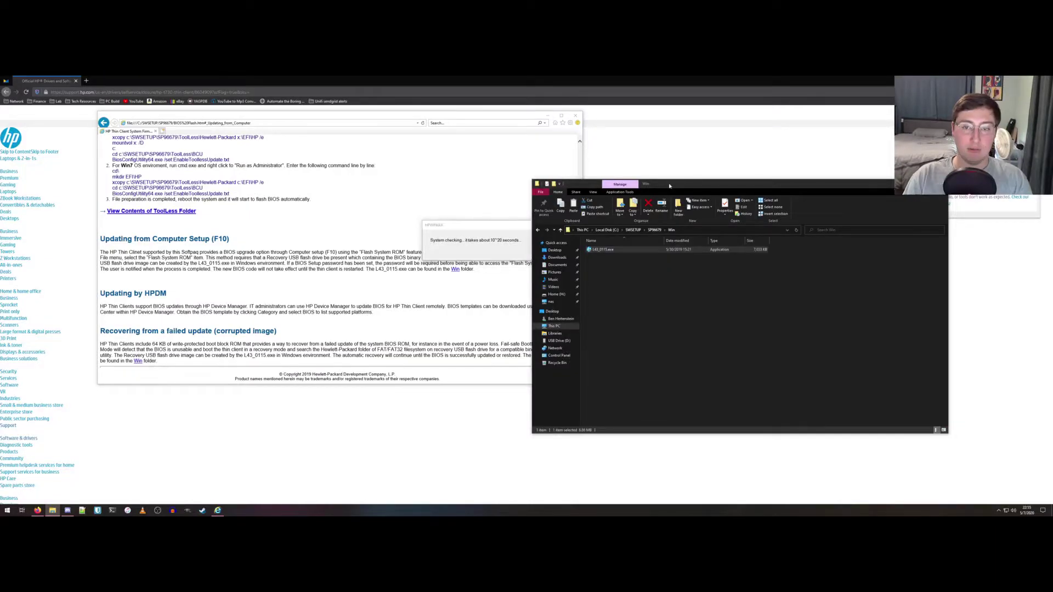
Choose Create Recovery USB flash drive, target drive D:\, and start copying files.
{"action": "left_click_drag", "start_coordinate": [713, 184], "coordinate": [743, 176]}
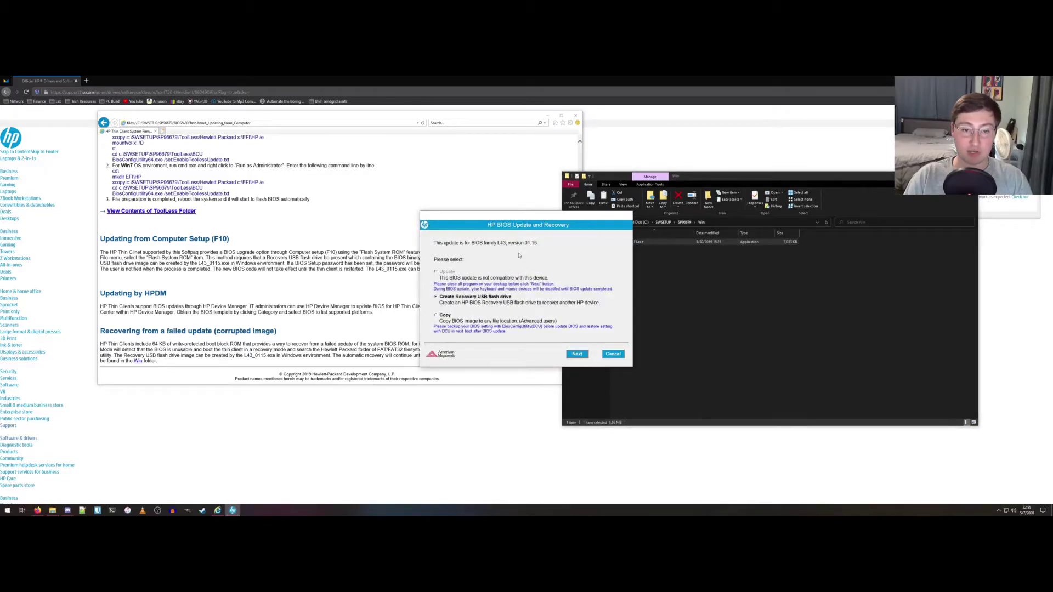
{"action": "left_click", "coordinate": [577, 354]}
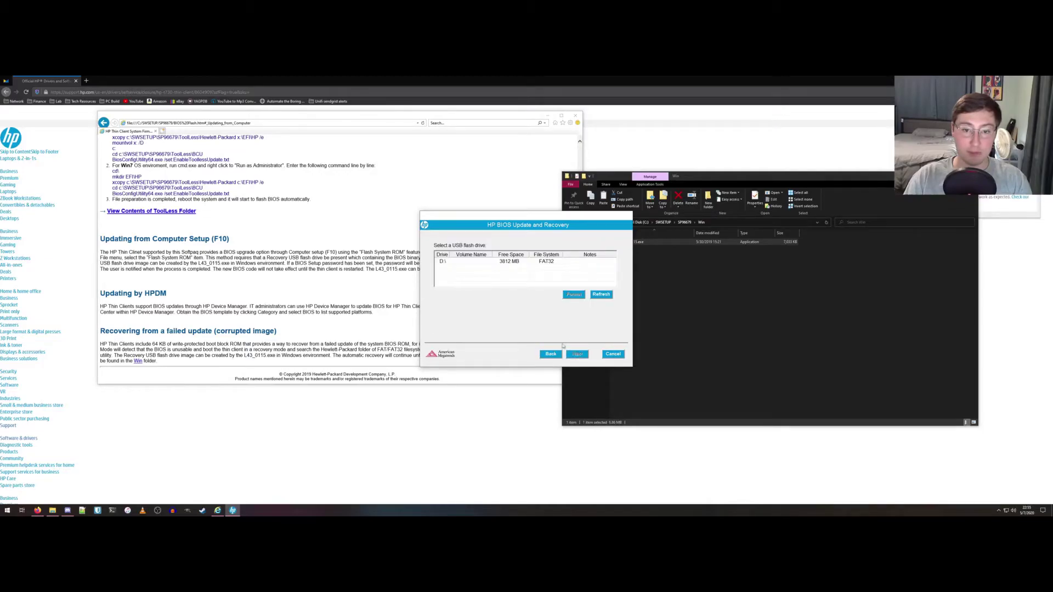
{"action": "left_click", "coordinate": [477, 263]}
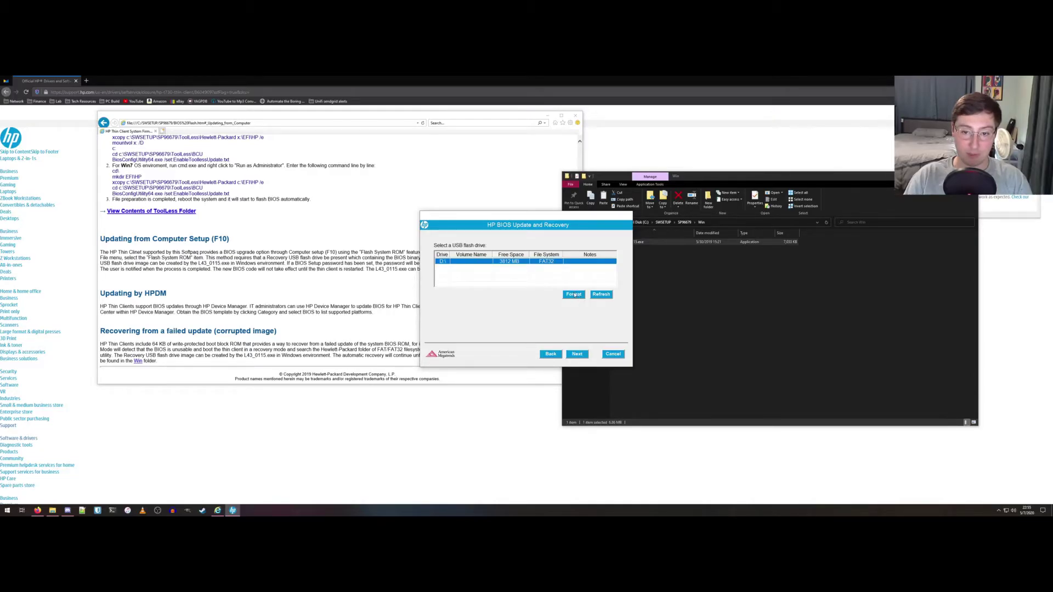
{"action": "left_click", "coordinate": [577, 354]}
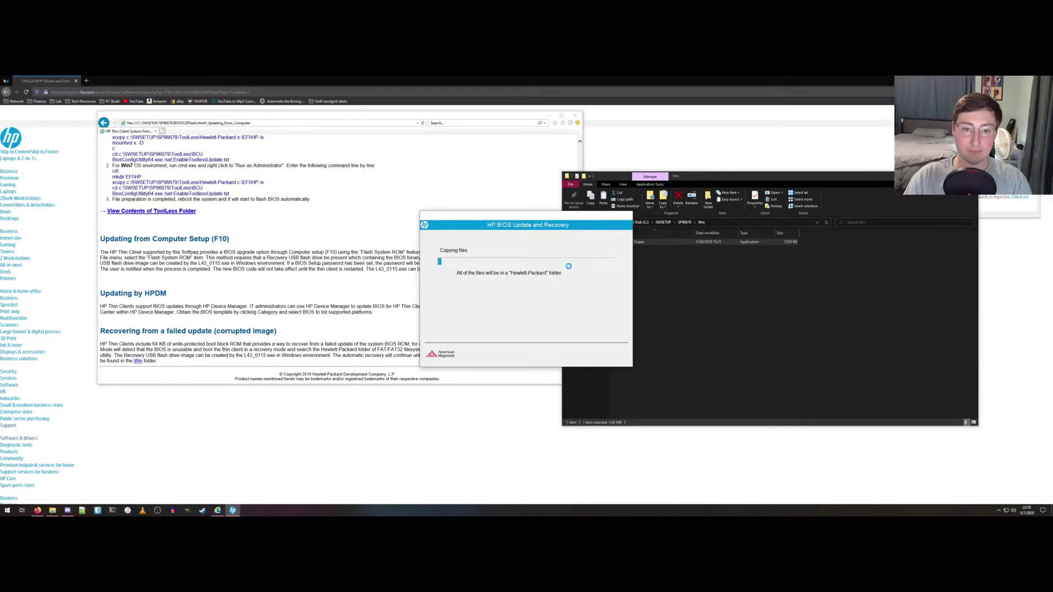